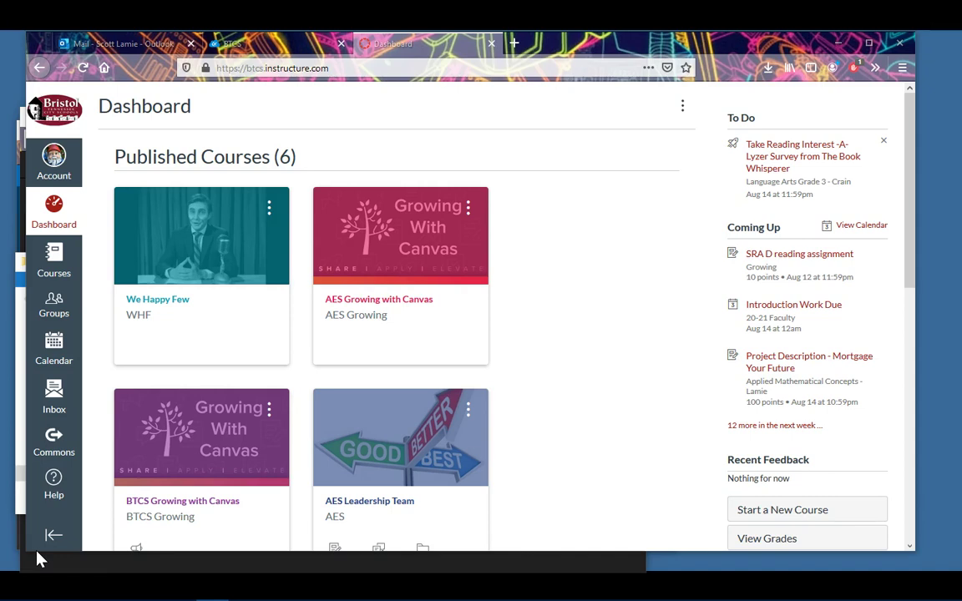
Open the Applied Mathematical Concepts course and edit its Fall 2020 syllabus description.
scroll(232, 369, "down", 3)
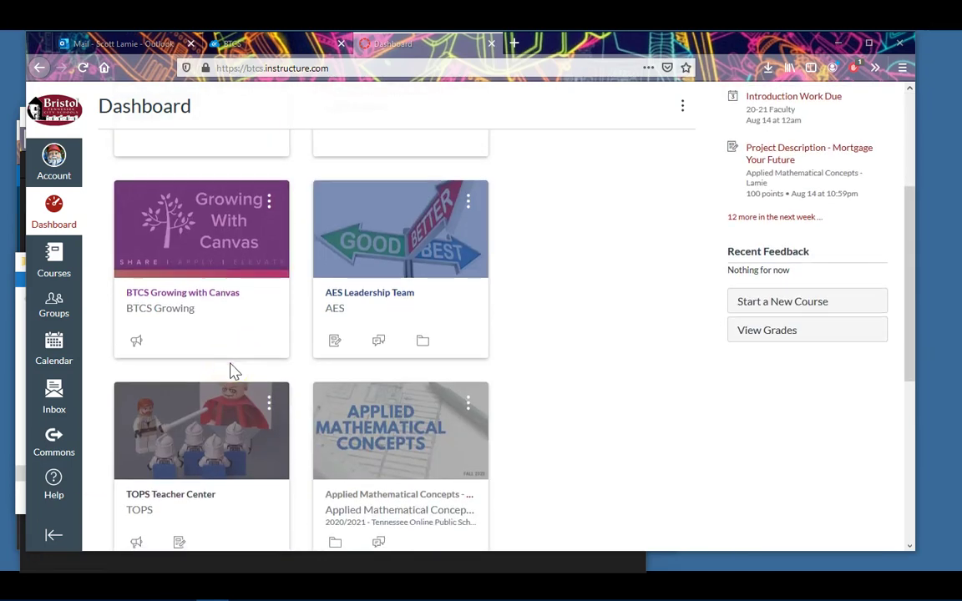
scroll(386, 408, "down", 2)
left_click(388, 368)
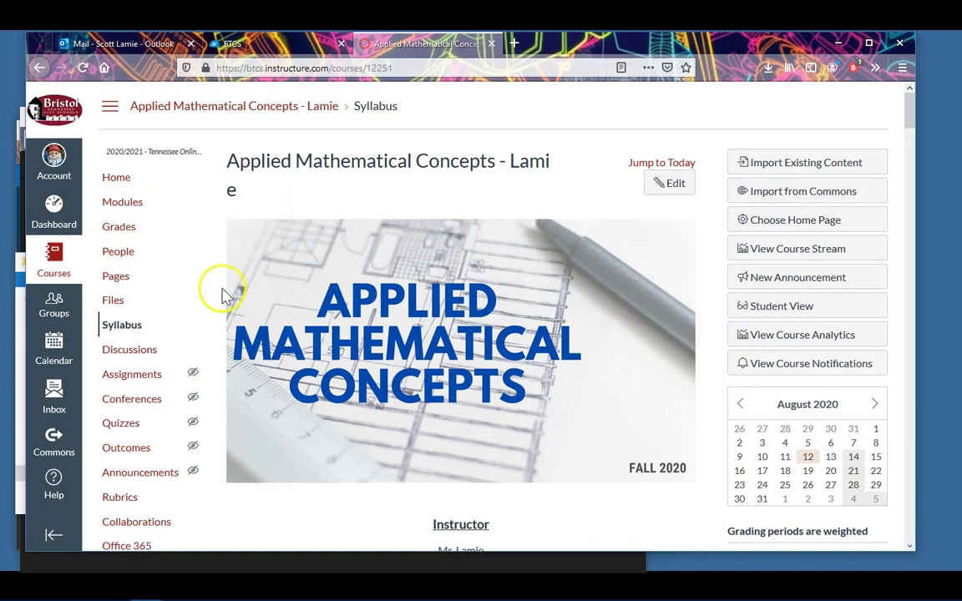
left_click(671, 185)
scroll(322, 323, "down", 5)
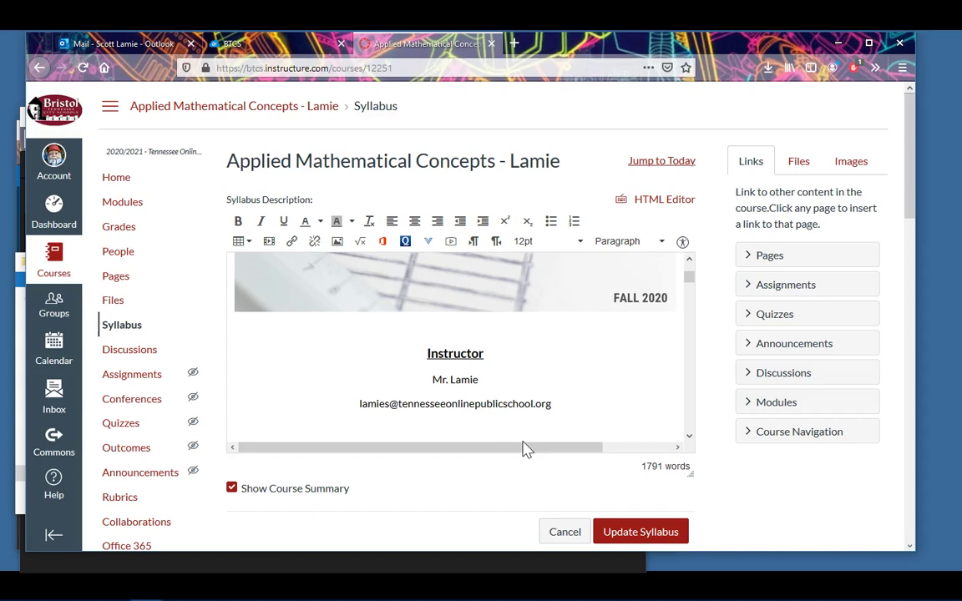
Cancel the syllabus edit, discarding any changes.
left_click(556, 535)
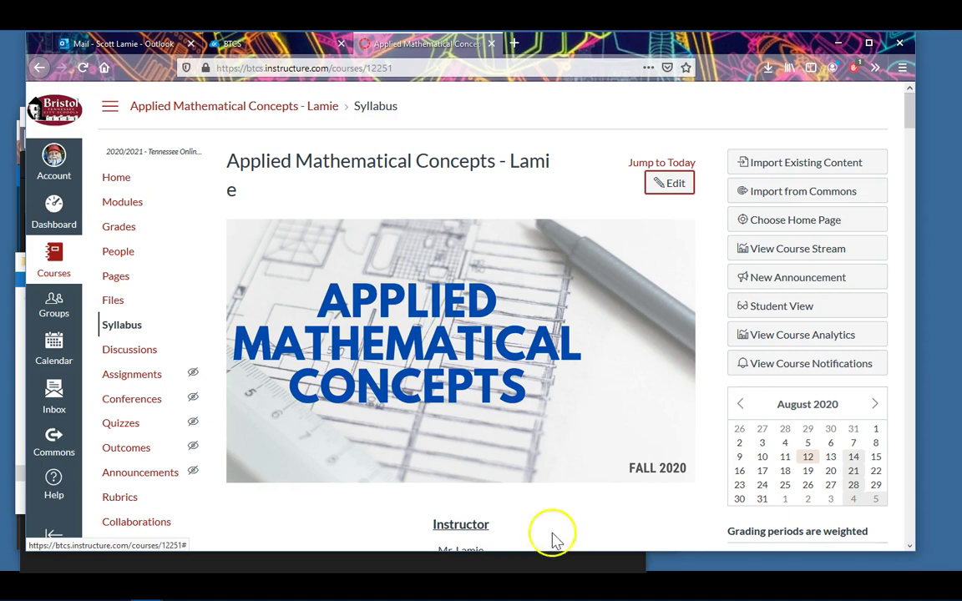
Delete the 'Purpose of the Module' page from the course Pages list, then return home.
left_click(117, 279)
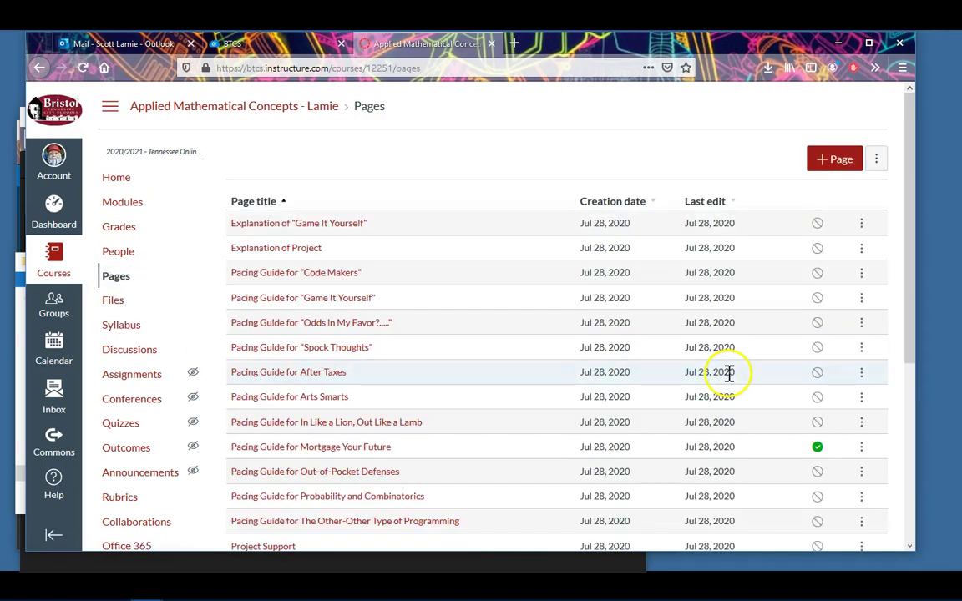
scroll(728, 375, "down", 5)
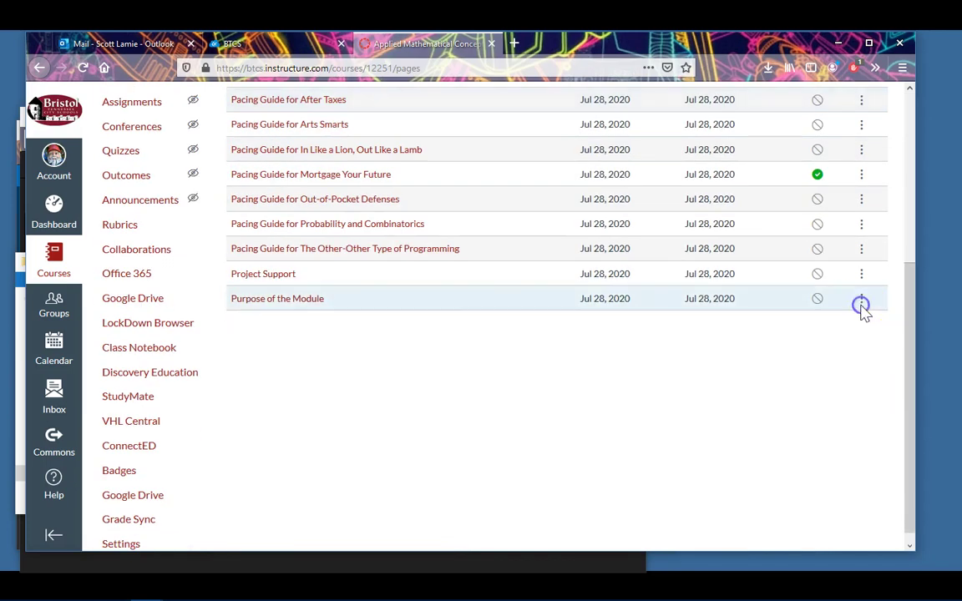
left_click(861, 299)
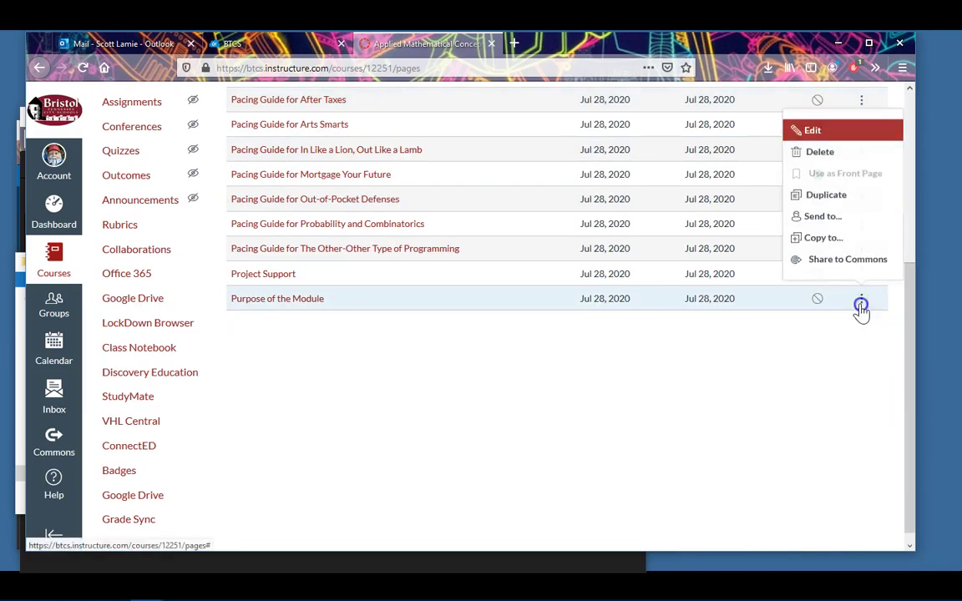
left_click(814, 152)
left_click(580, 363)
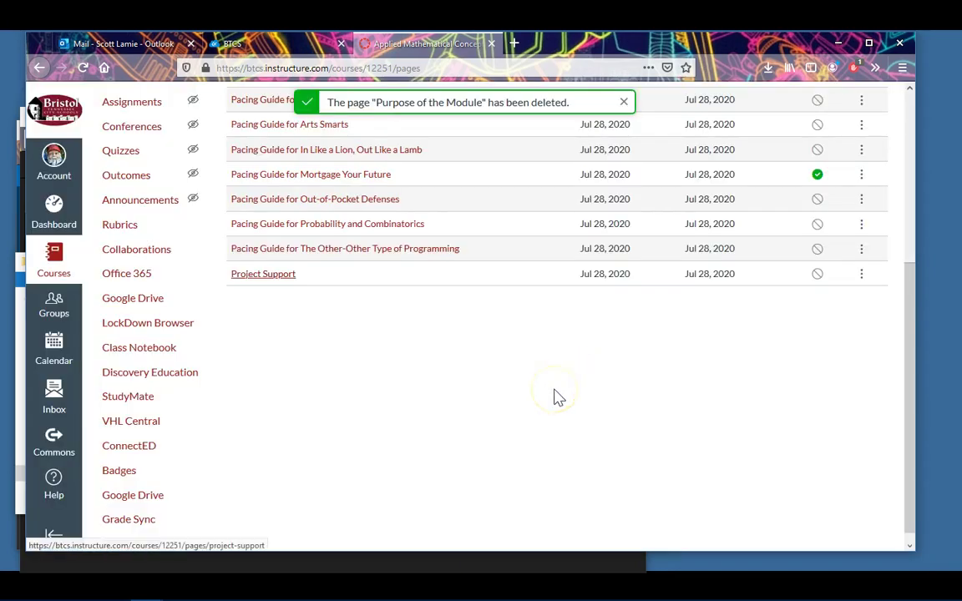
left_click(542, 408)
scroll(543, 417, "up", 5)
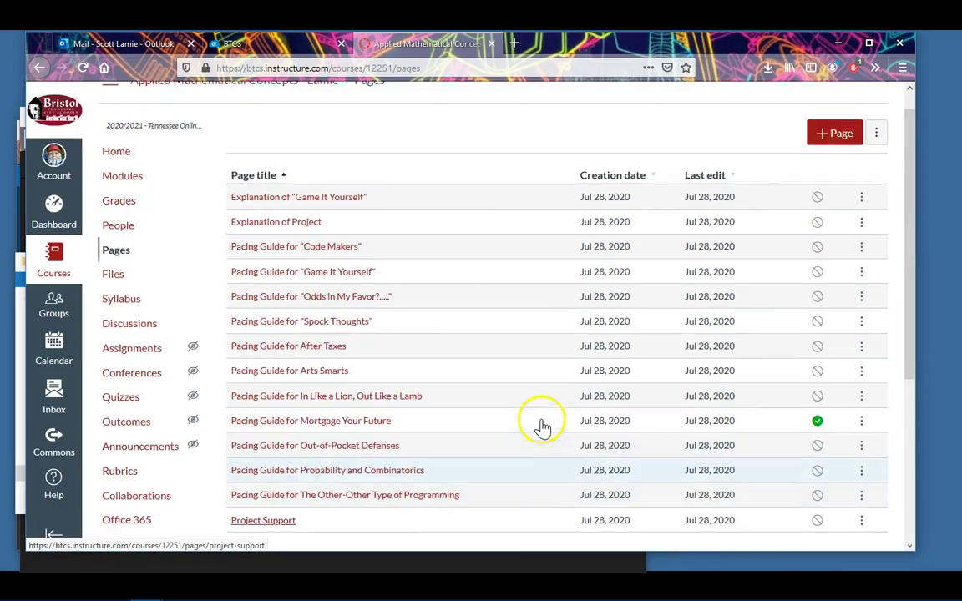
left_click(244, 250)
Restore the deleted 'Purpose of the Module' page from the course's /undelete page.
left_click(121, 183)
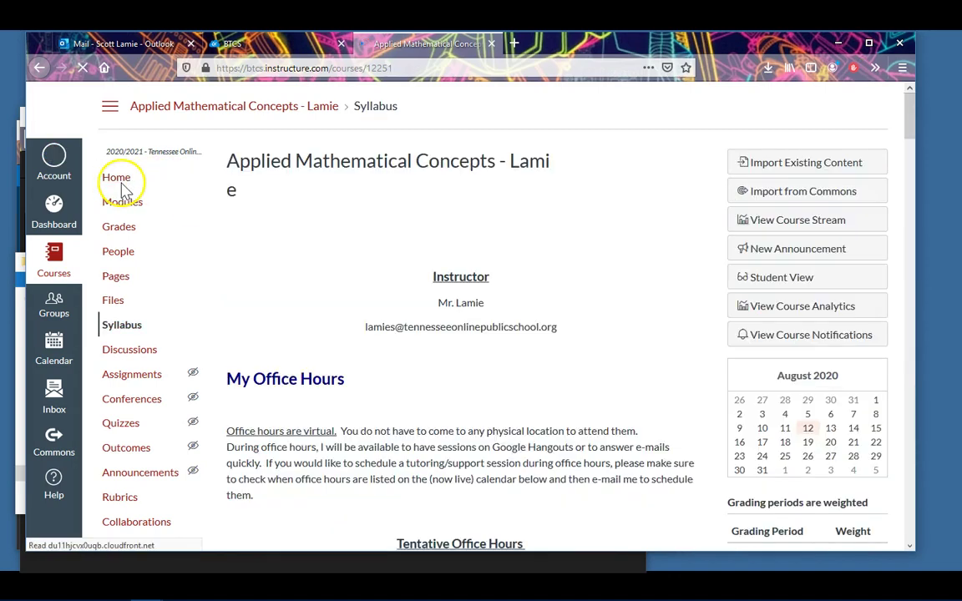
left_click(368, 69)
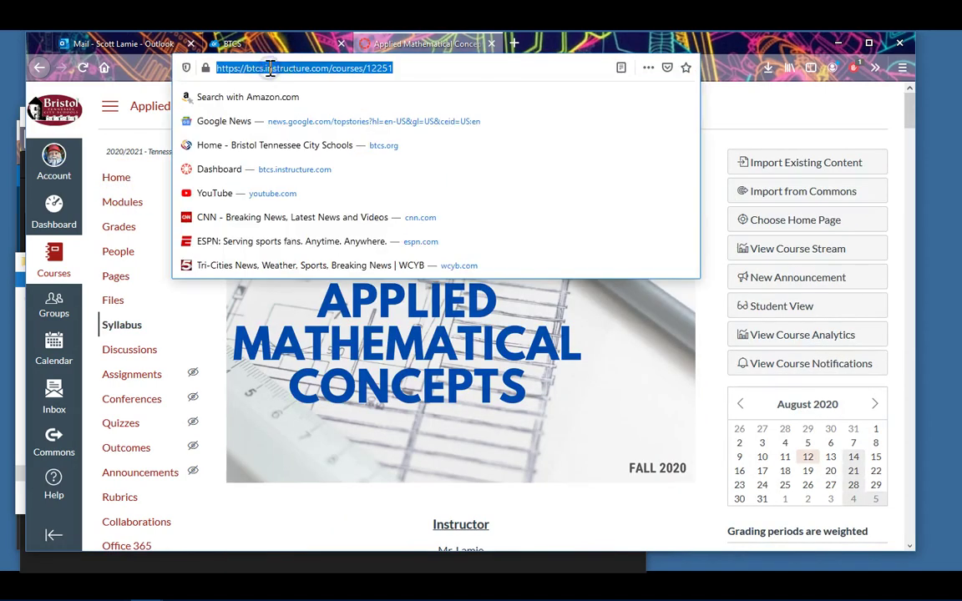
left_click(423, 68)
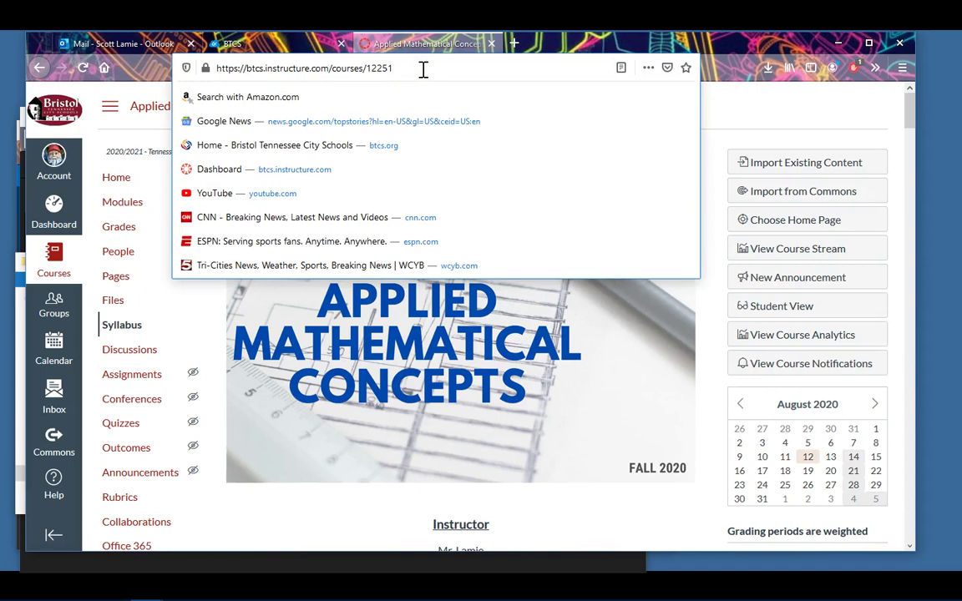
type("/unde")
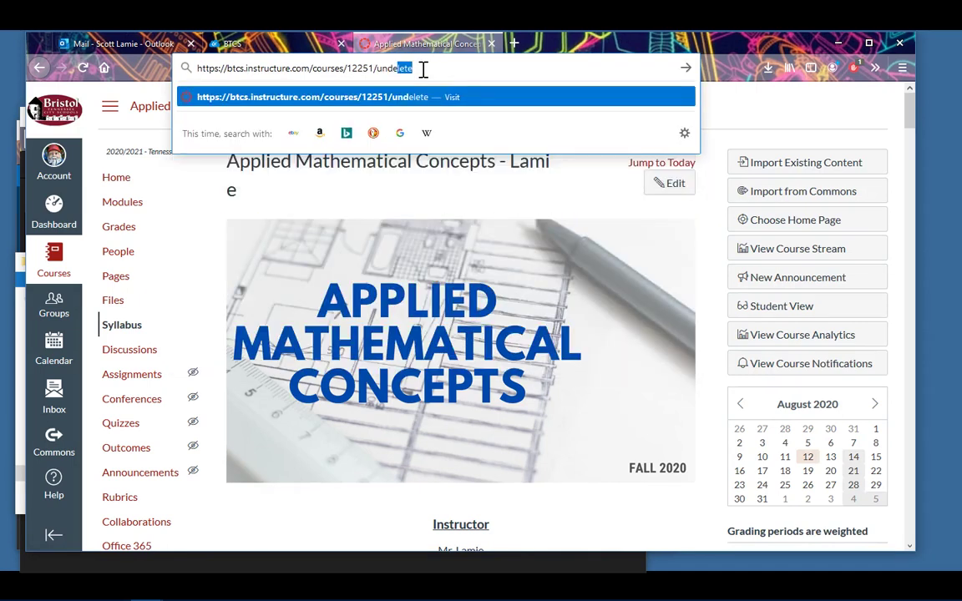
type("lete")
key("Return")
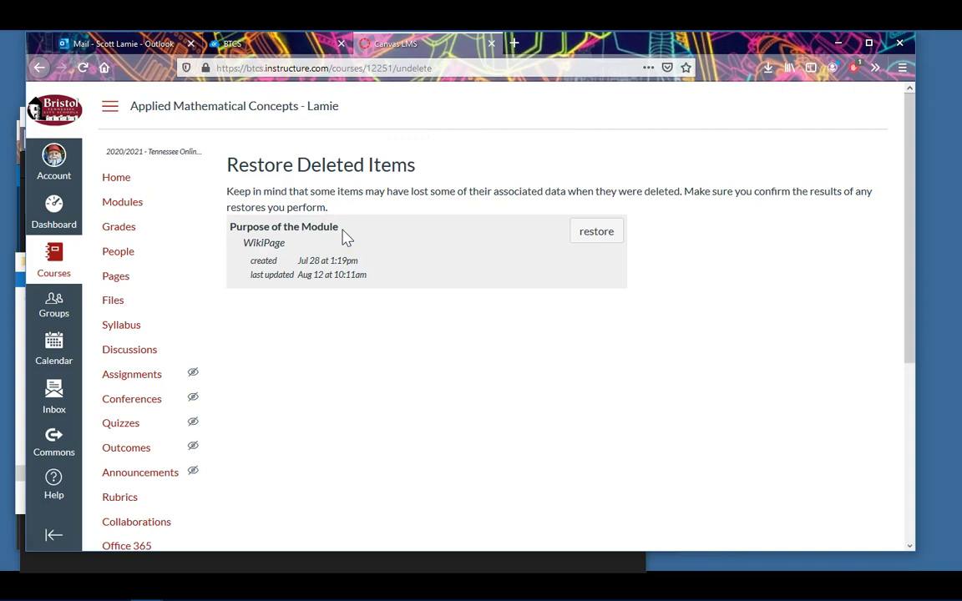
left_click(584, 238)
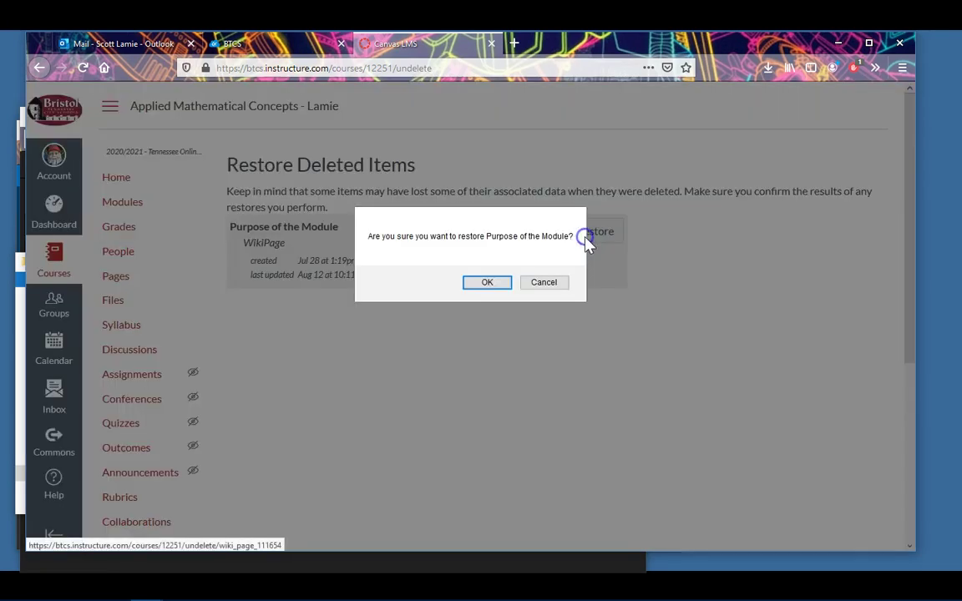
left_click(491, 282)
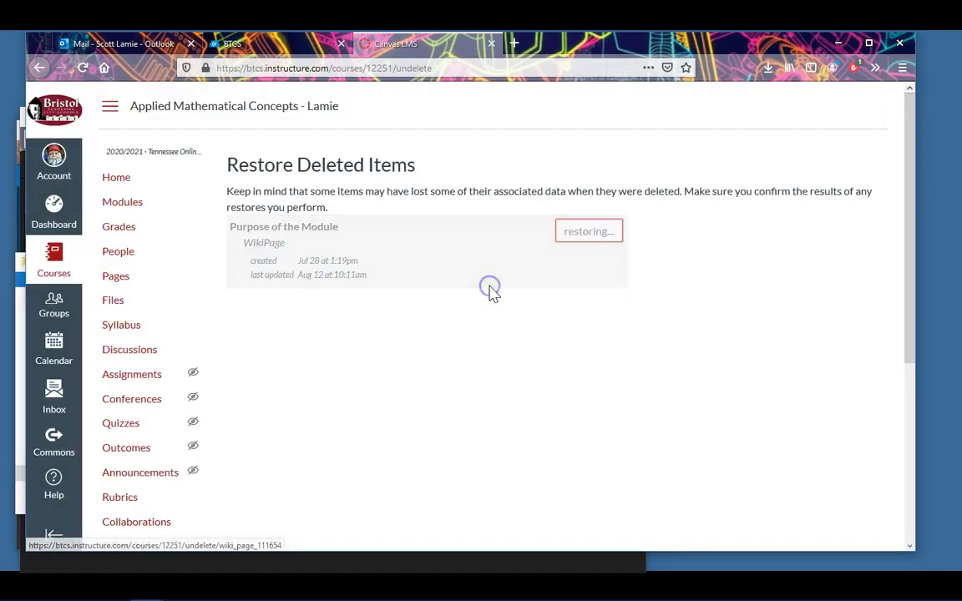
Confirm 'Purpose of the Module' is back in the Pages list, then return to course Home.
left_click(116, 275)
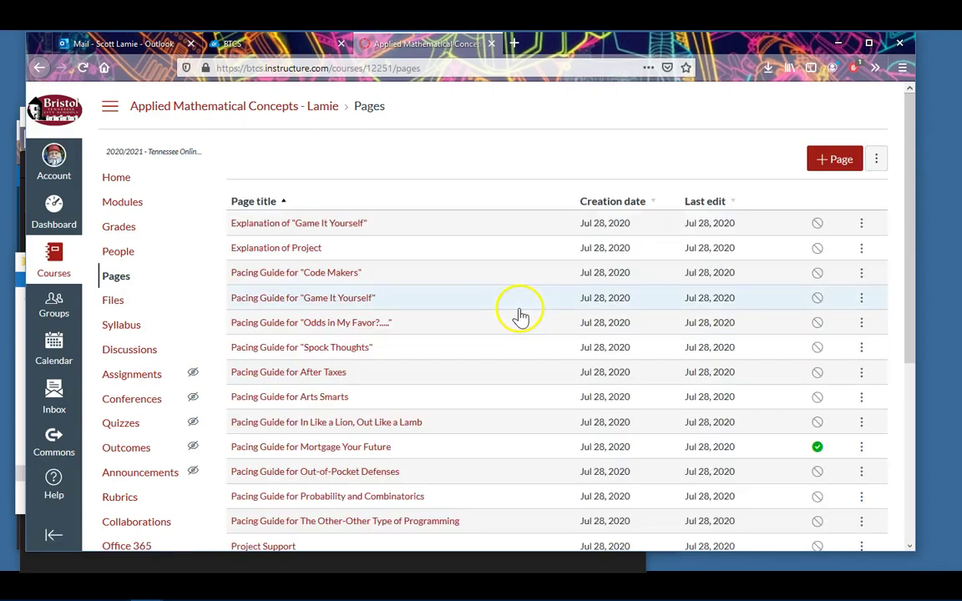
scroll(548, 334, "down", 3)
scroll(551, 334, "up", 5)
left_click(116, 179)
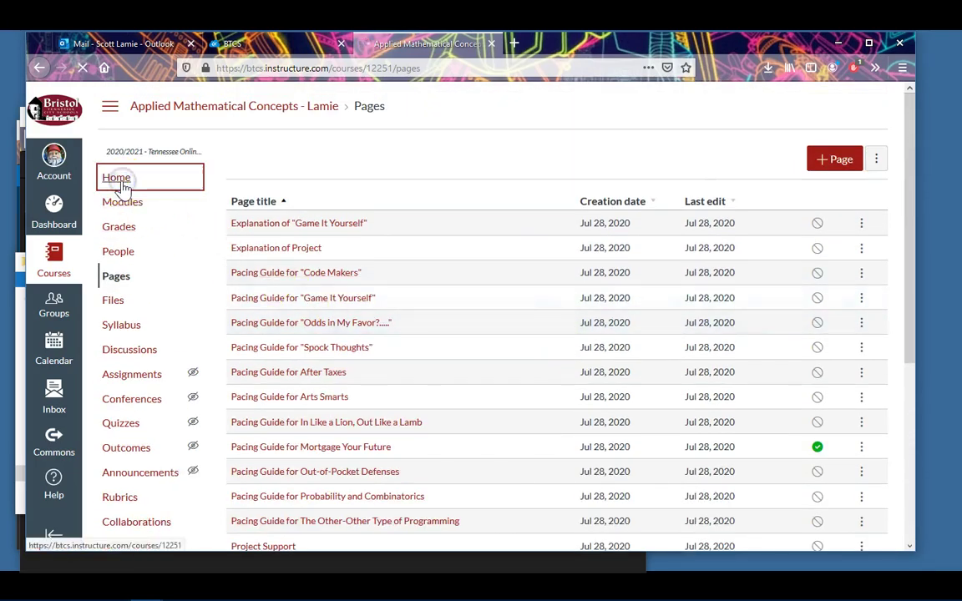